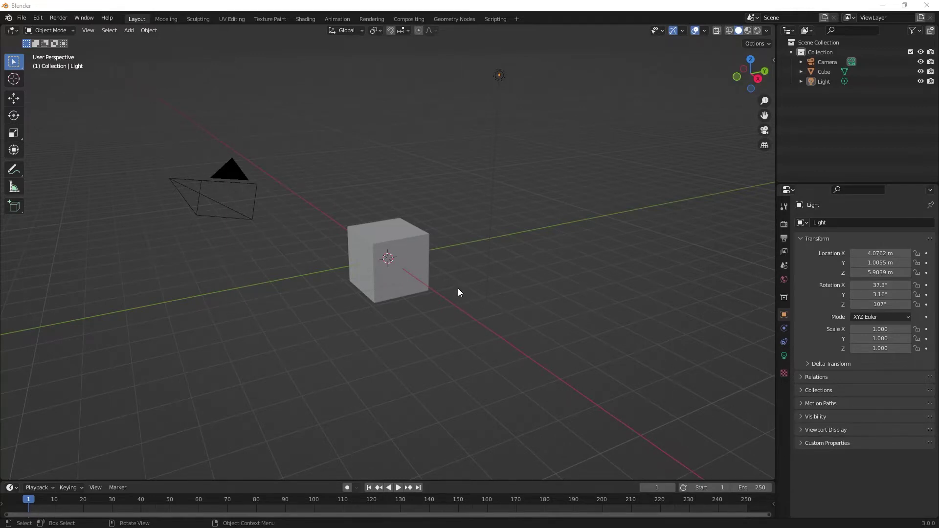
Load Snowman.blend through File > Open without saving the default scene.
click(22, 18)
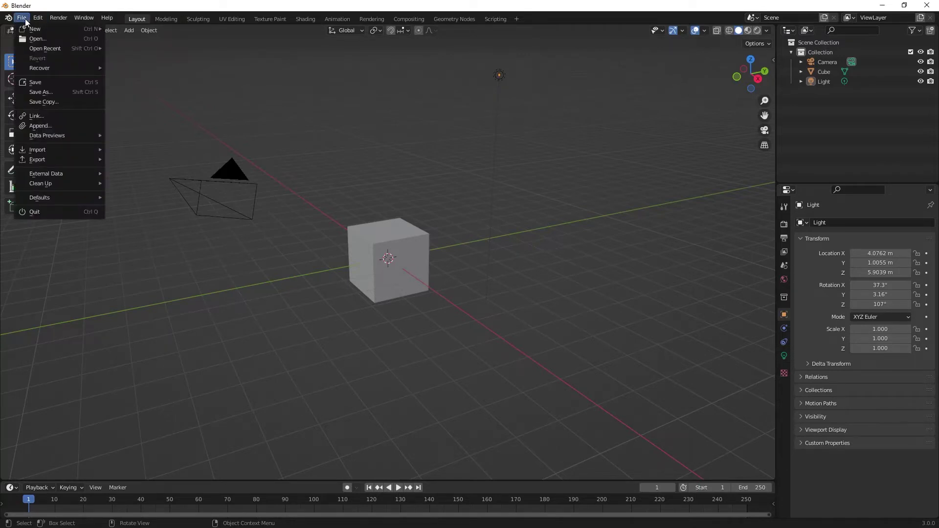
click(41, 38)
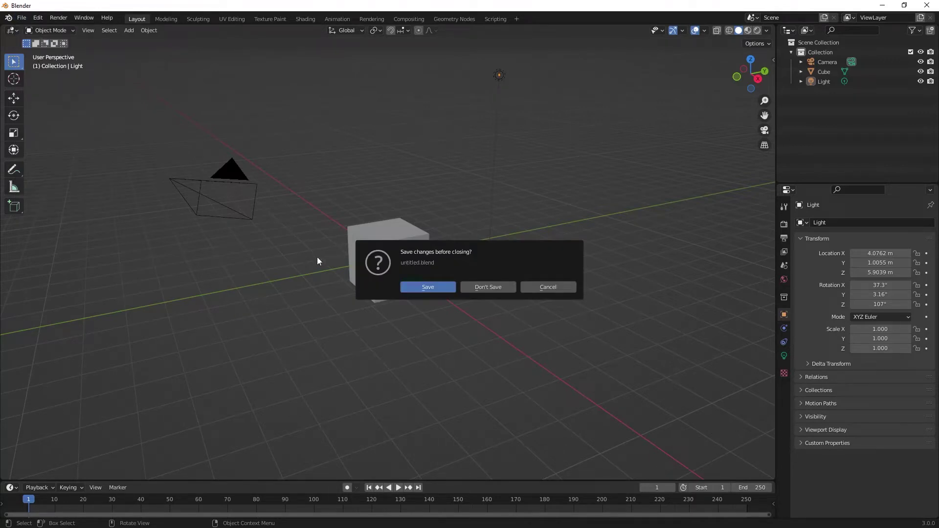
click(499, 288)
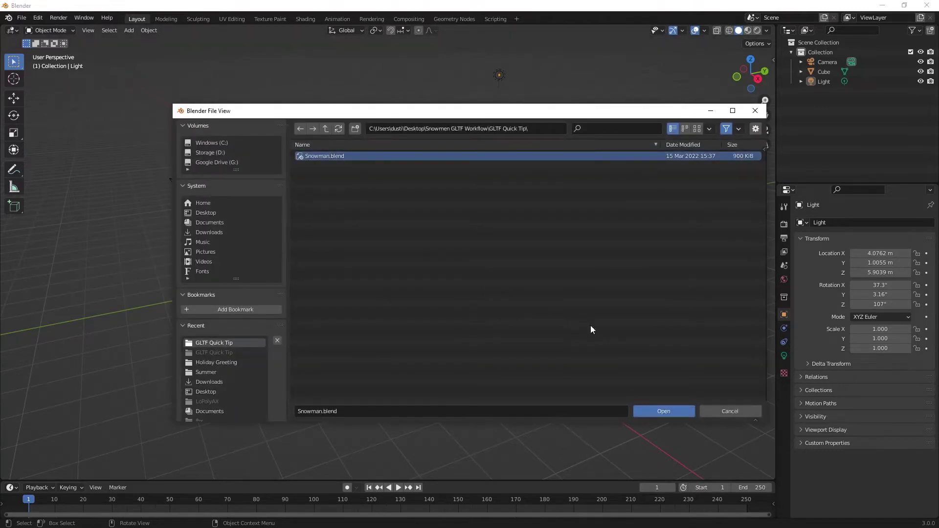
click(667, 413)
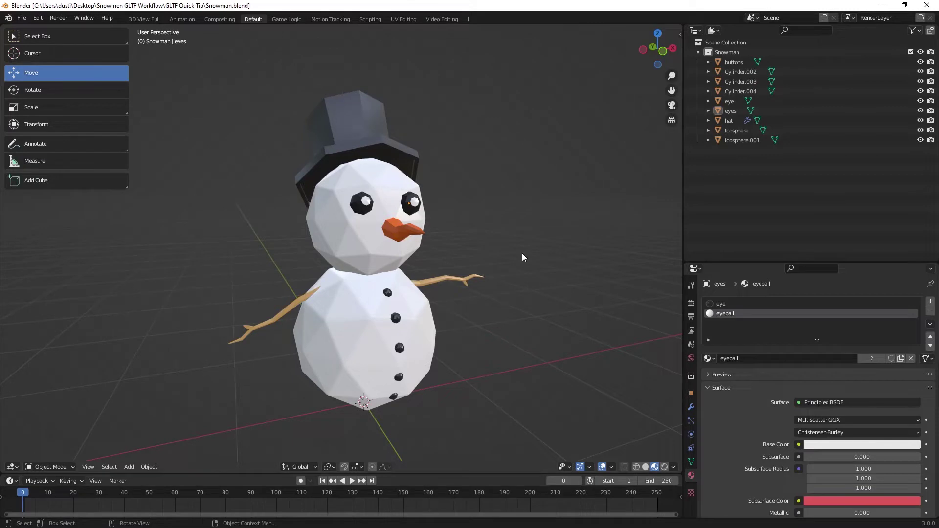
Orbit the 3D viewport so the snowman faces the camera.
middle_drag(486, 257, 501, 269)
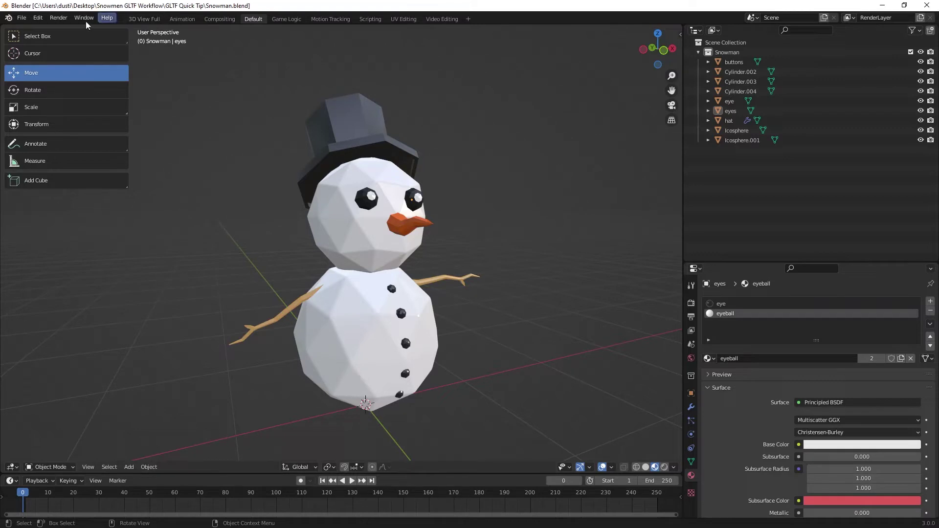
Start a glTF 2.0 (.glb/.gltf) export from the File > Export menu.
click(26, 20)
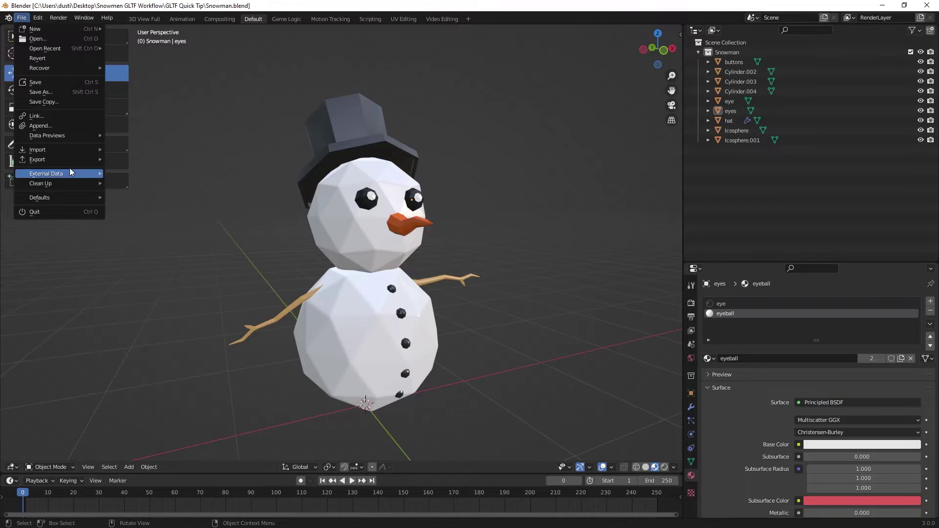
mouse_move(82, 164)
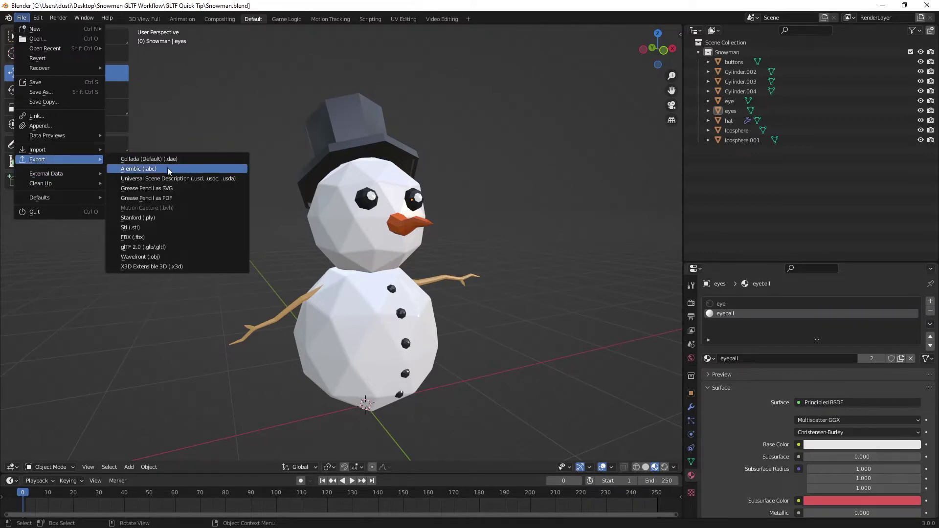
click(198, 247)
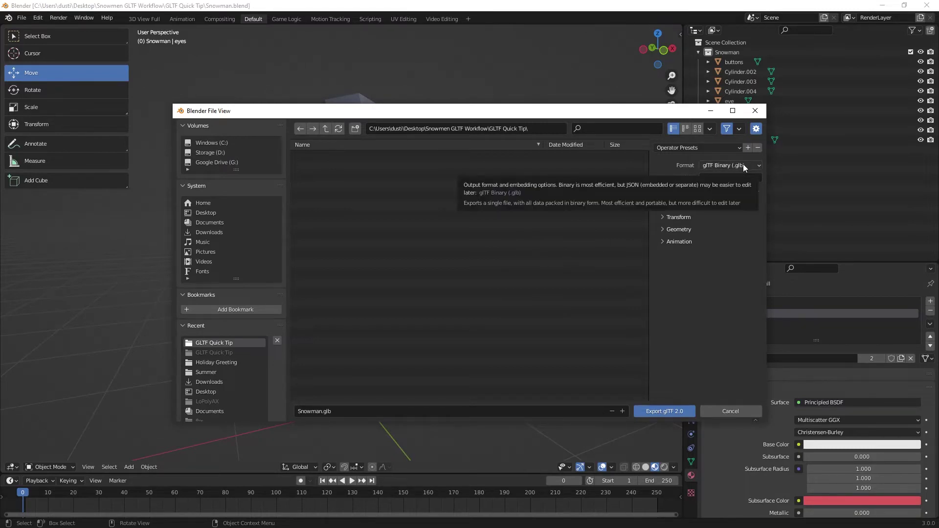
Switch the export format to glTF Embedded (.gltf) and expand the Geometry options.
click(744, 166)
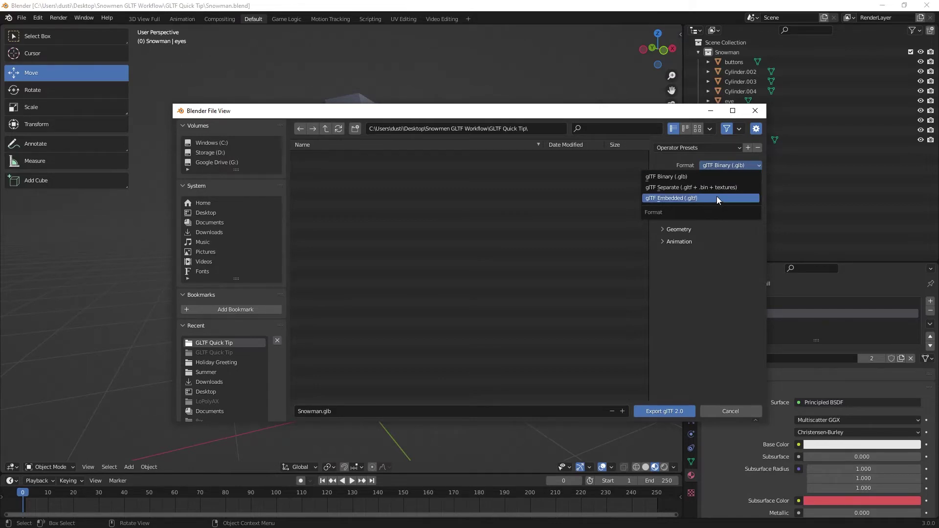
click(667, 198)
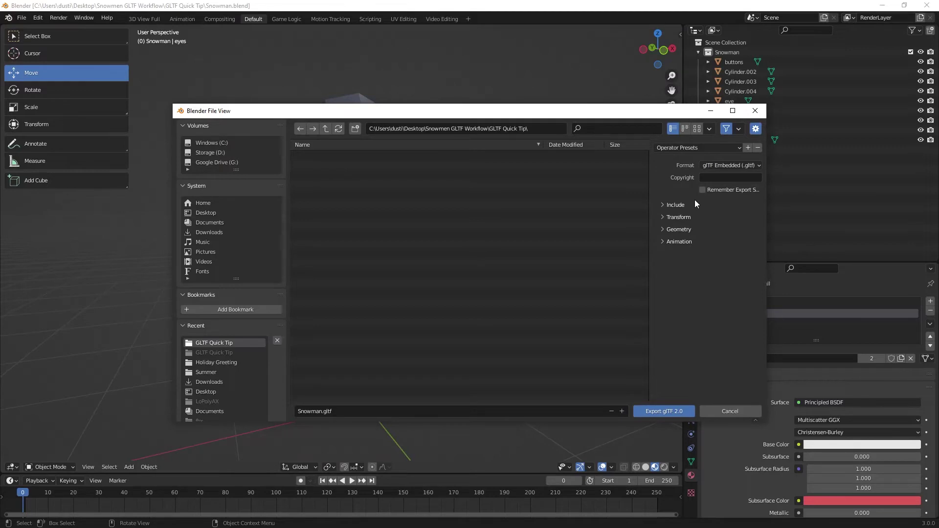
click(664, 230)
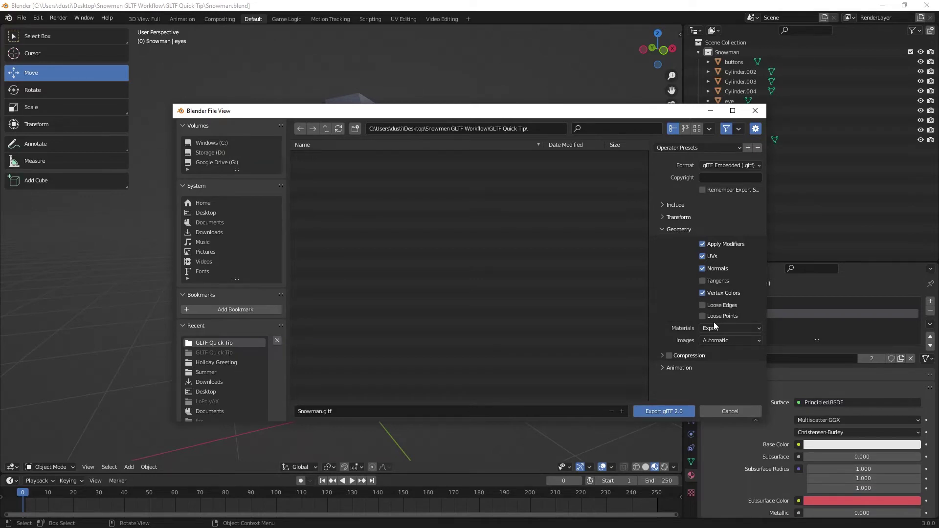
Review the Animation options, keep the file name Snowman.gltf, and export glTF 2.0.
click(662, 367)
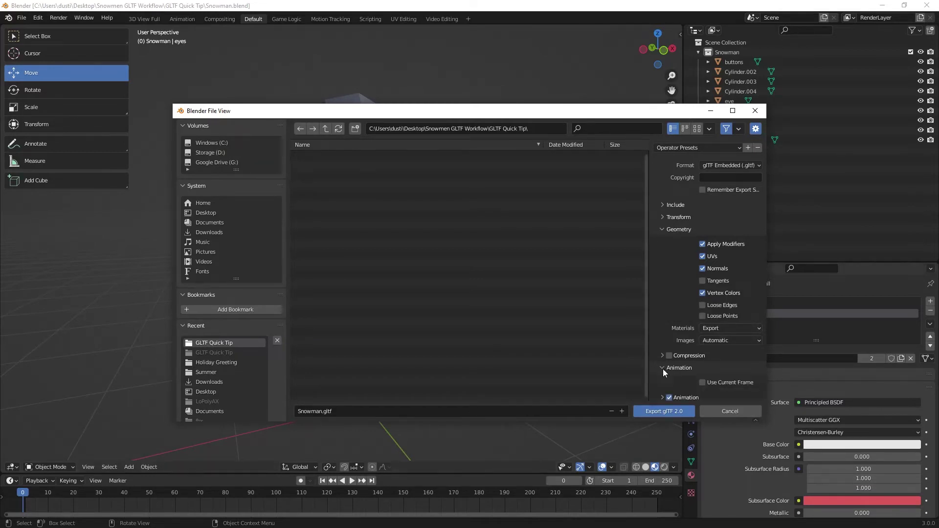
scroll(685, 357, down, 2)
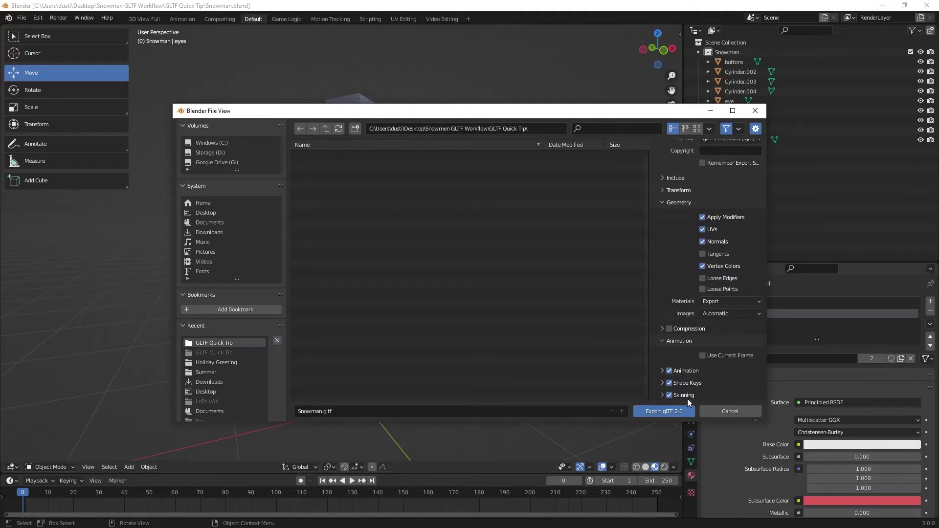
click(664, 340)
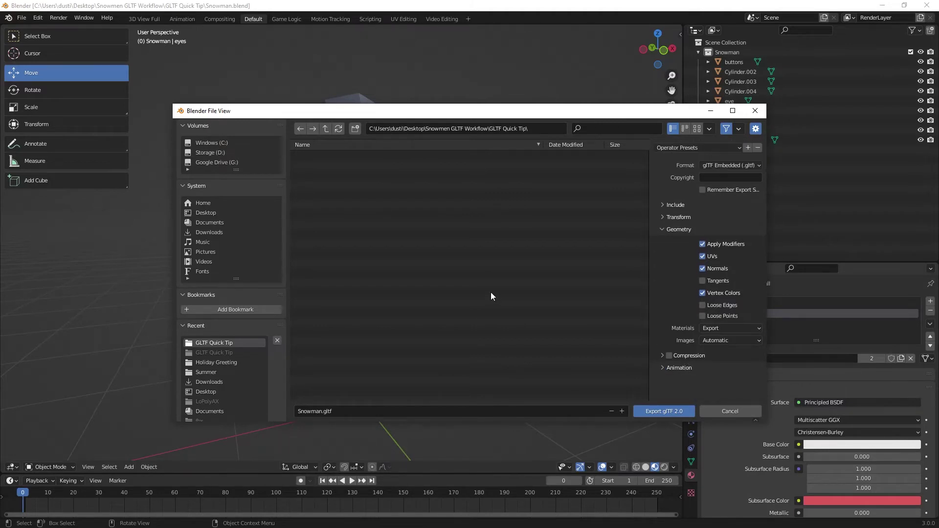
click(342, 411)
click(678, 411)
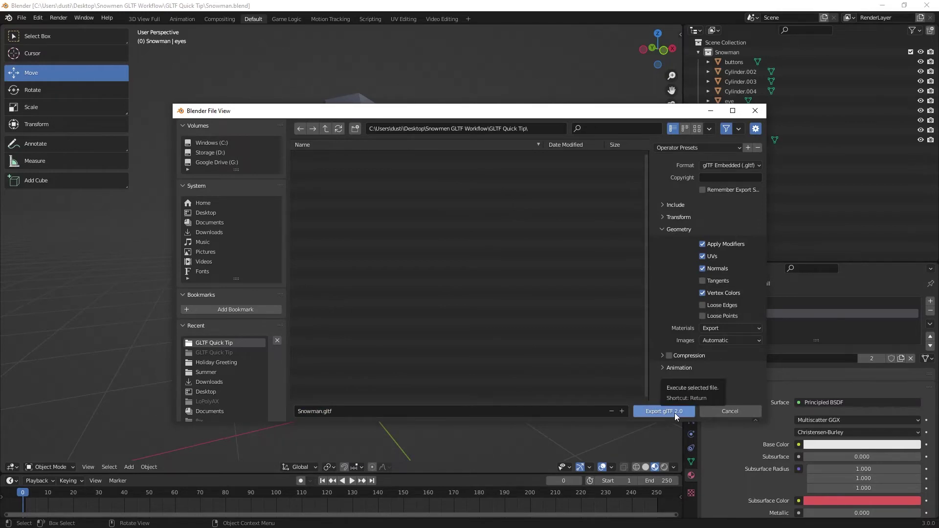
click(674, 413)
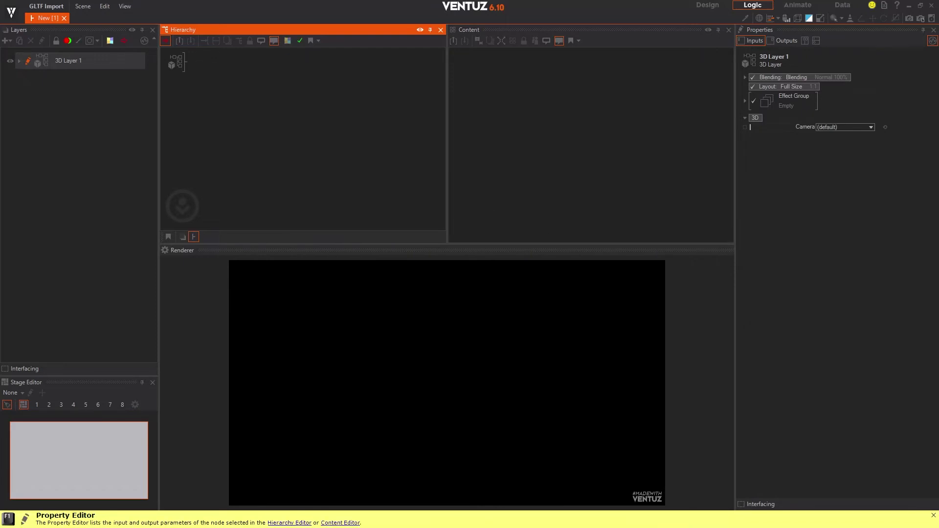
Drop Snowman.gltf from File Explorer onto 3D Layer 1 and enlarge the hierarchy area.
key(alt+Tab)
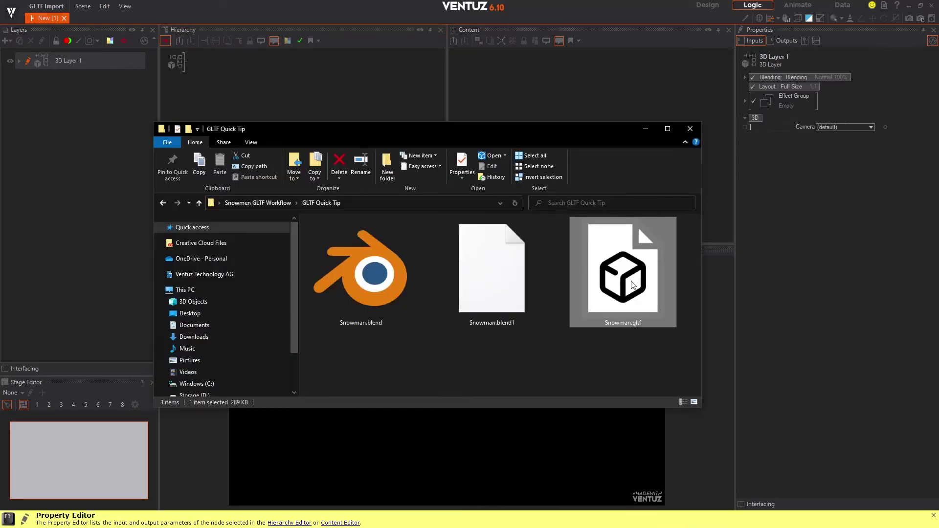
drag(646, 282, 242, 84)
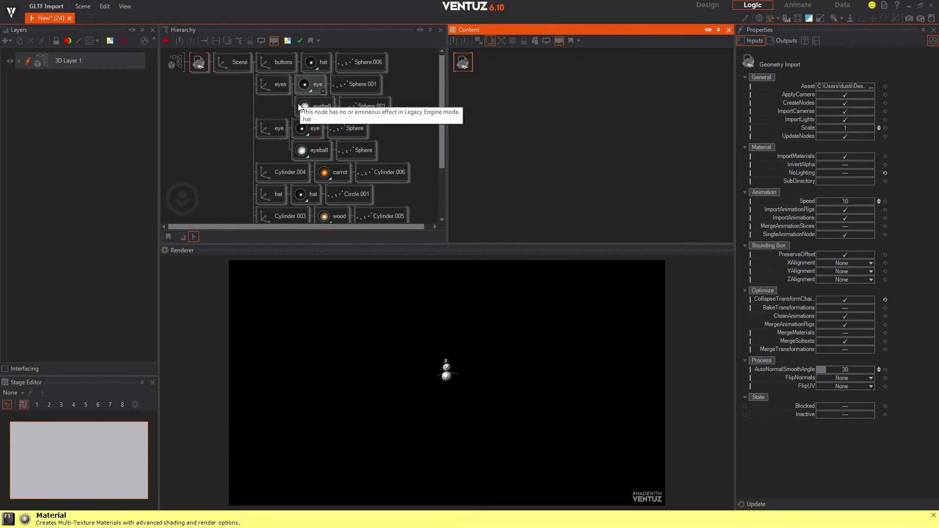
drag(414, 244, 412, 346)
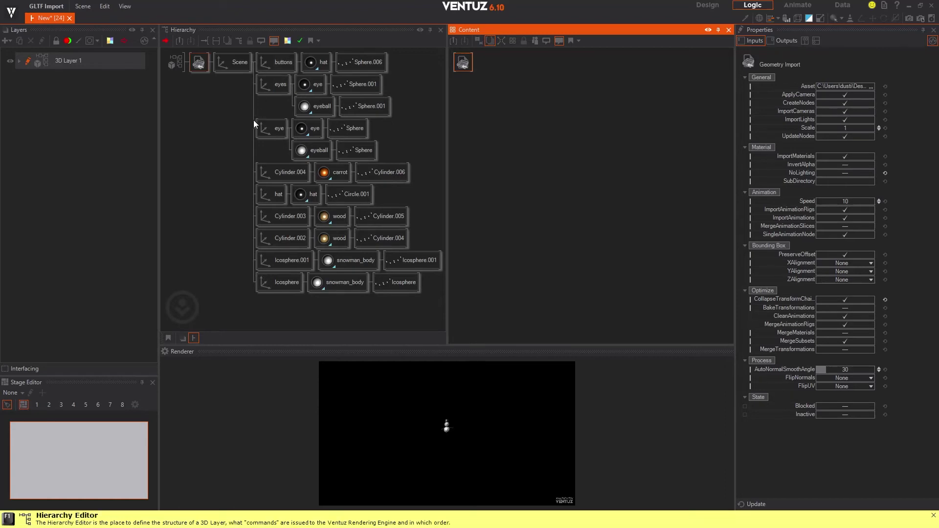
Delete the imported snowman's Geometry Import node from the hierarchy.
click(229, 138)
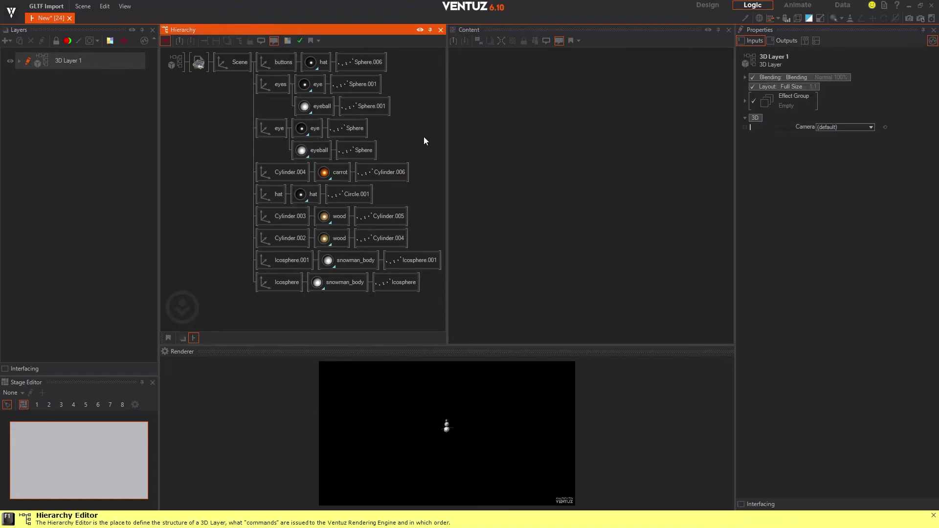
click(200, 62)
key(Delete)
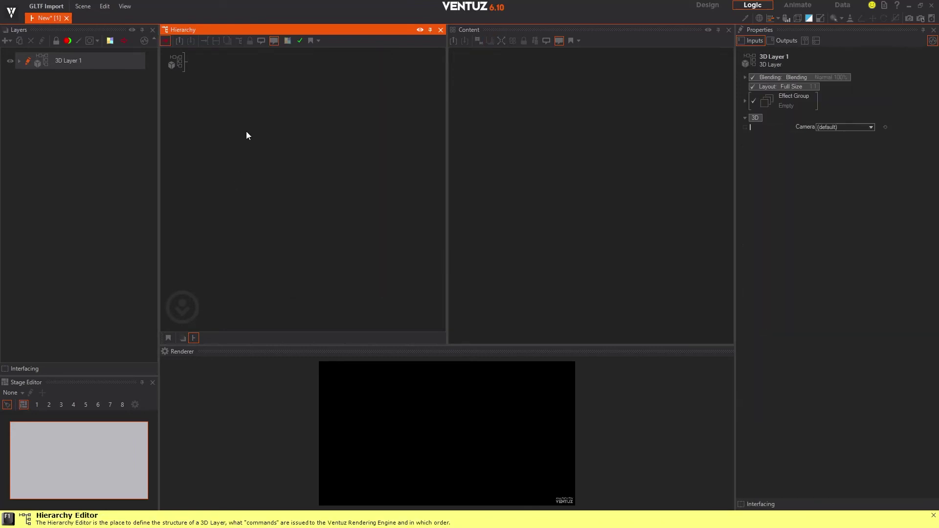
Add a new empty Geometry Import node to 3D Layer 1 via the 'geo' node search.
double_click(293, 142)
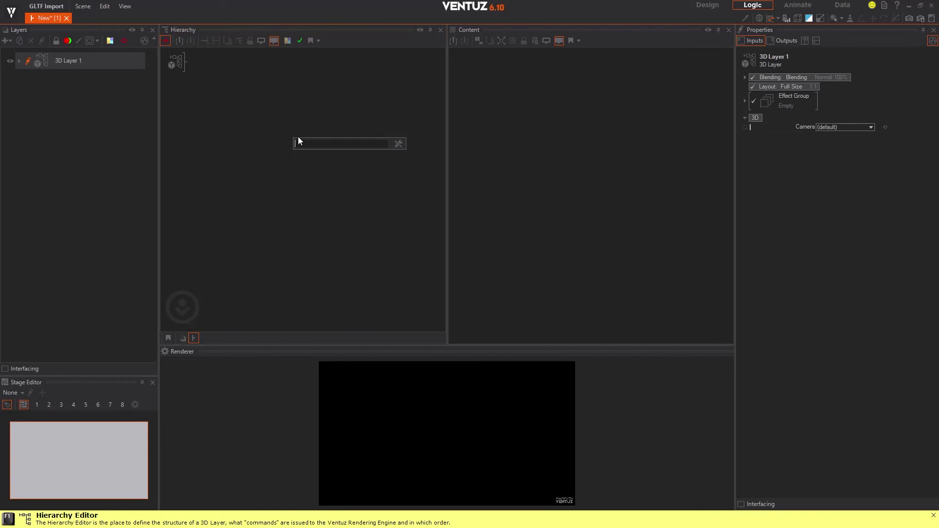
text(geo)
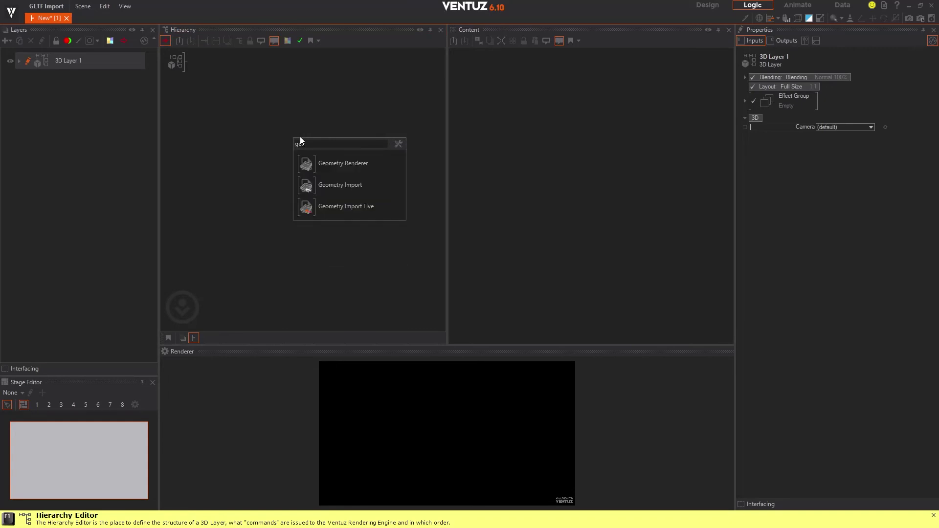
click(350, 182)
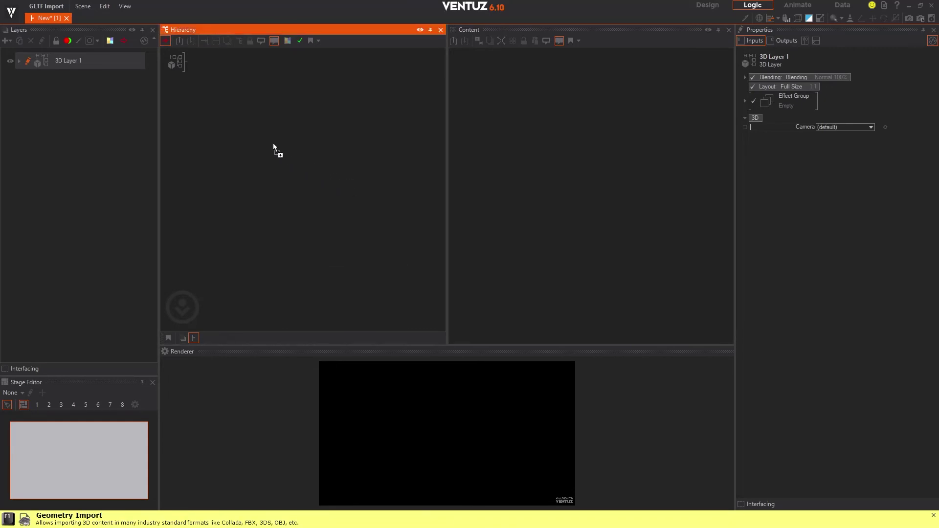
click(199, 64)
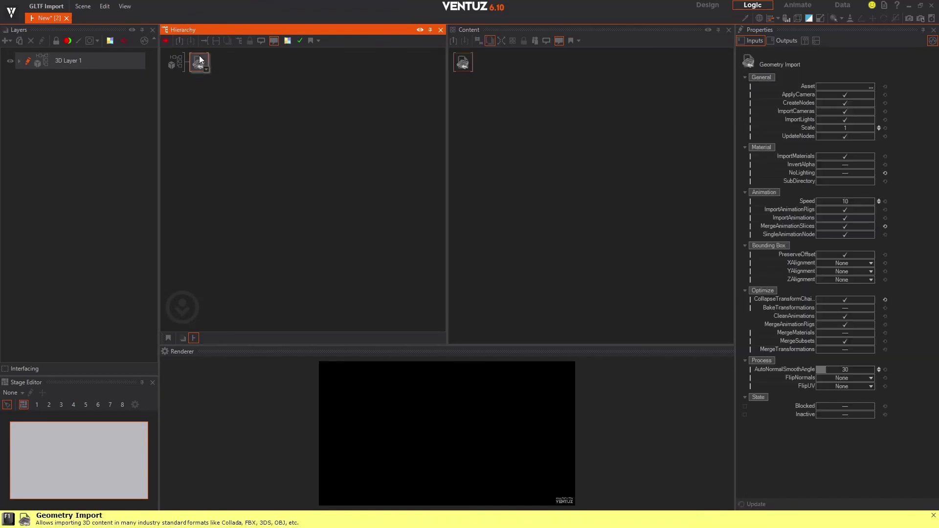
Assign Snowman.gltf as the Geometry Import node's asset.
click(872, 86)
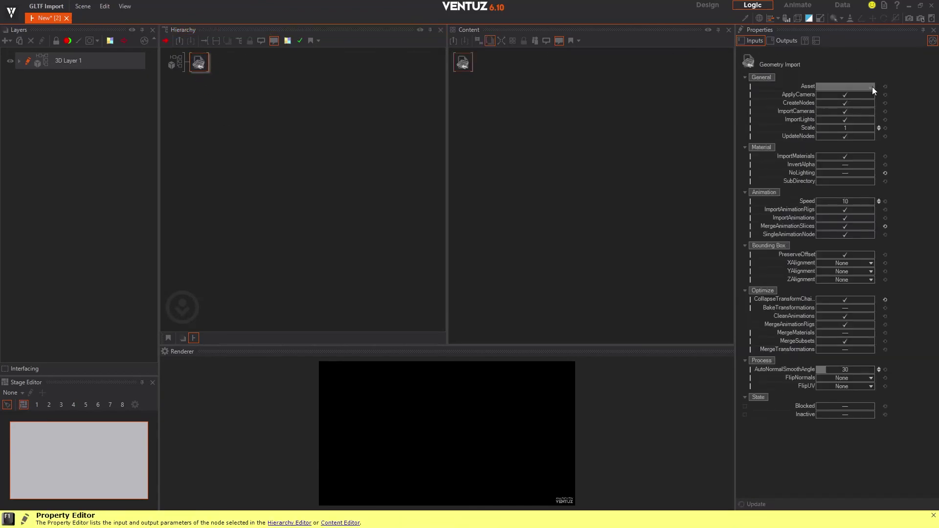
click(113, 73)
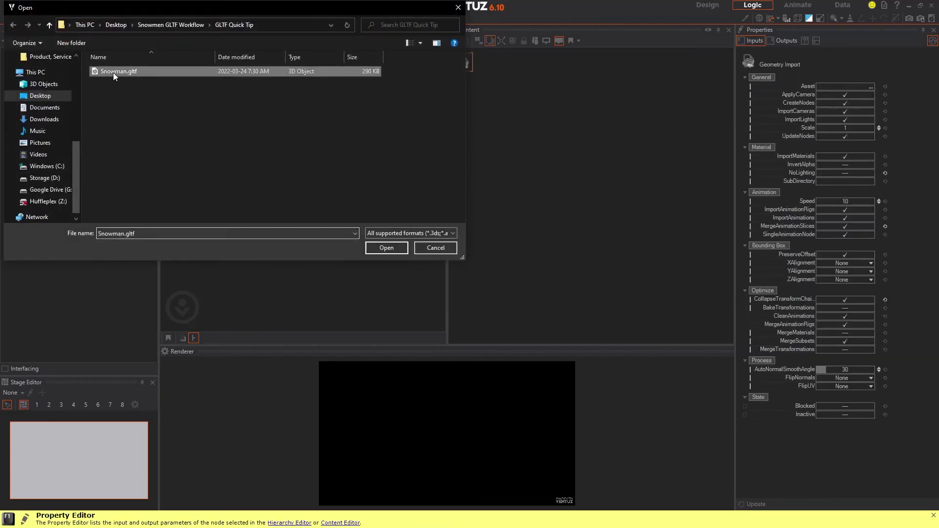
click(391, 248)
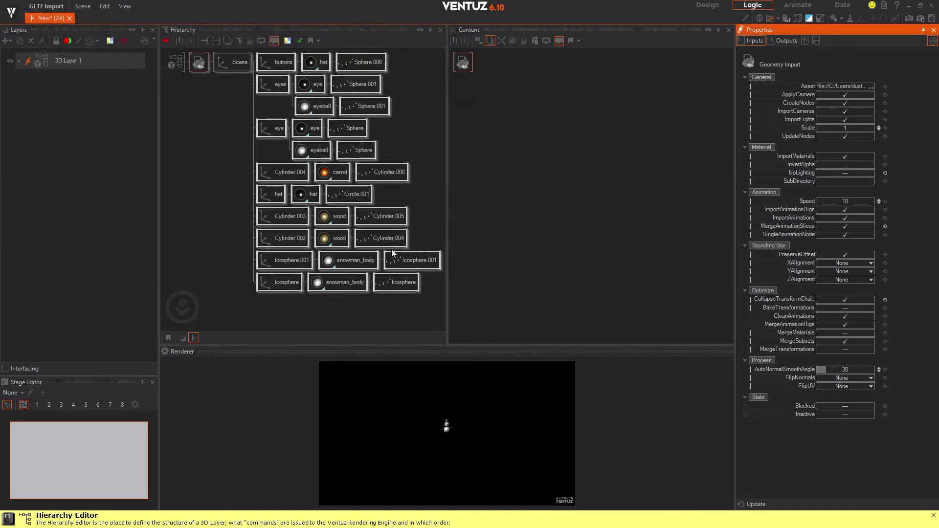
Set the Scene axis ScalingFactor All to 11.5 and Position Y to -13.7.
click(410, 108)
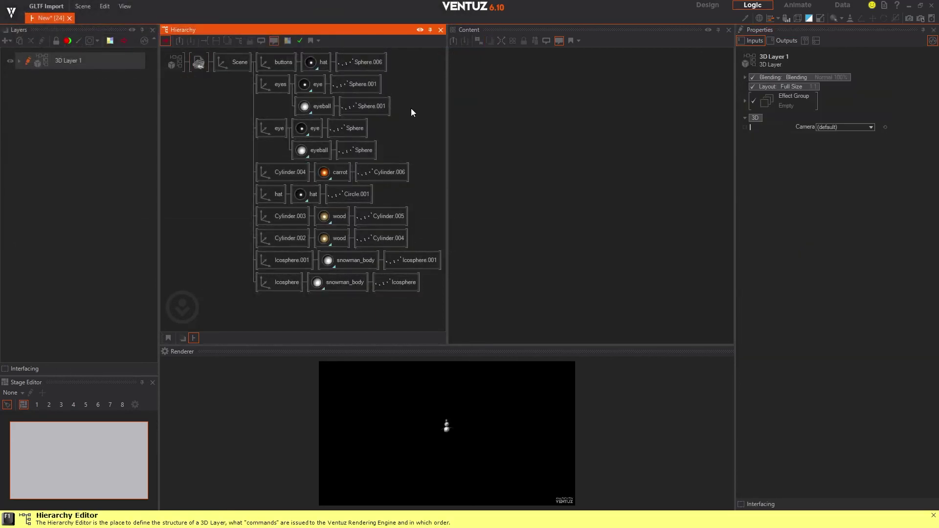
click(223, 65)
drag(837, 216, 864, 216)
drag(846, 95, 812, 98)
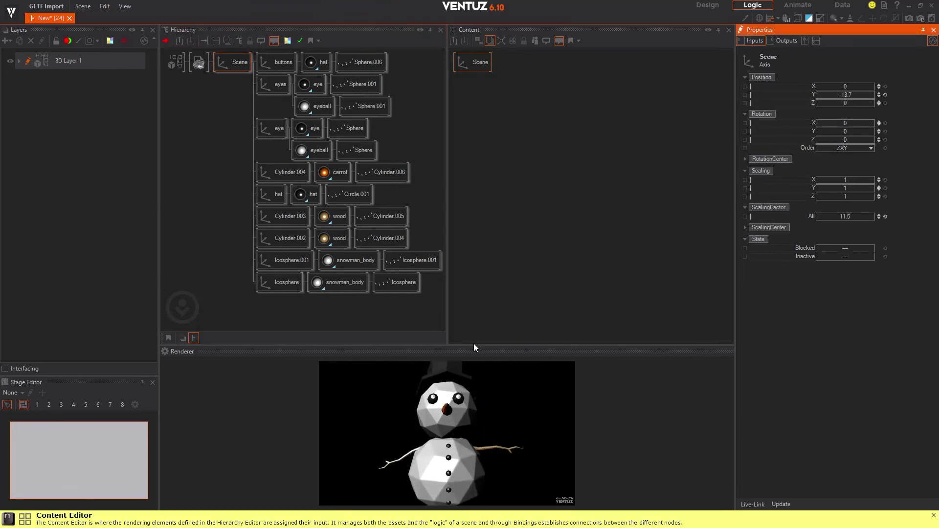